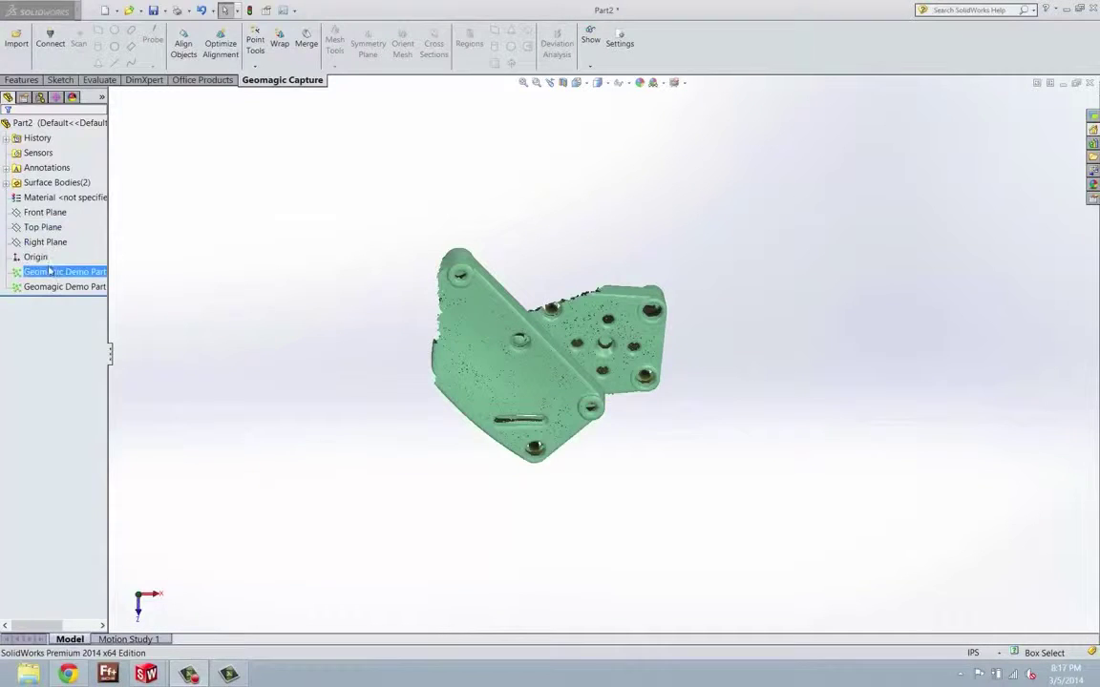
Select and deselect the second Demo Part scan, then orbit to inspect both plate scans
{"action": "left_click", "coordinate": [47, 286]}
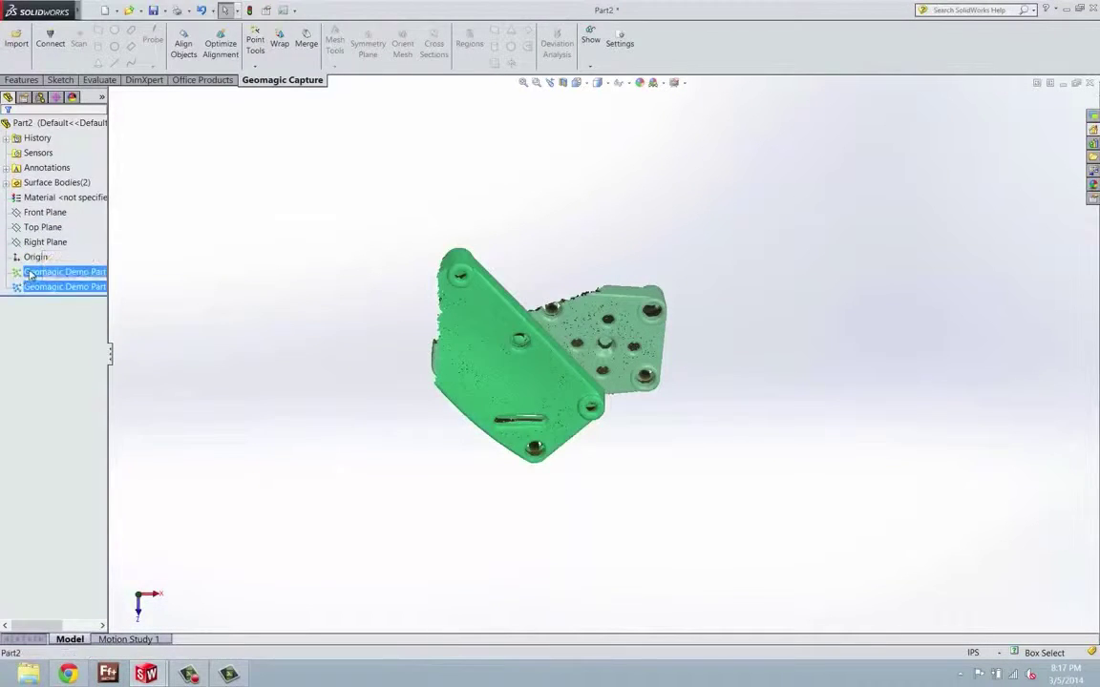
{"action": "left_click", "coordinate": [167, 336]}
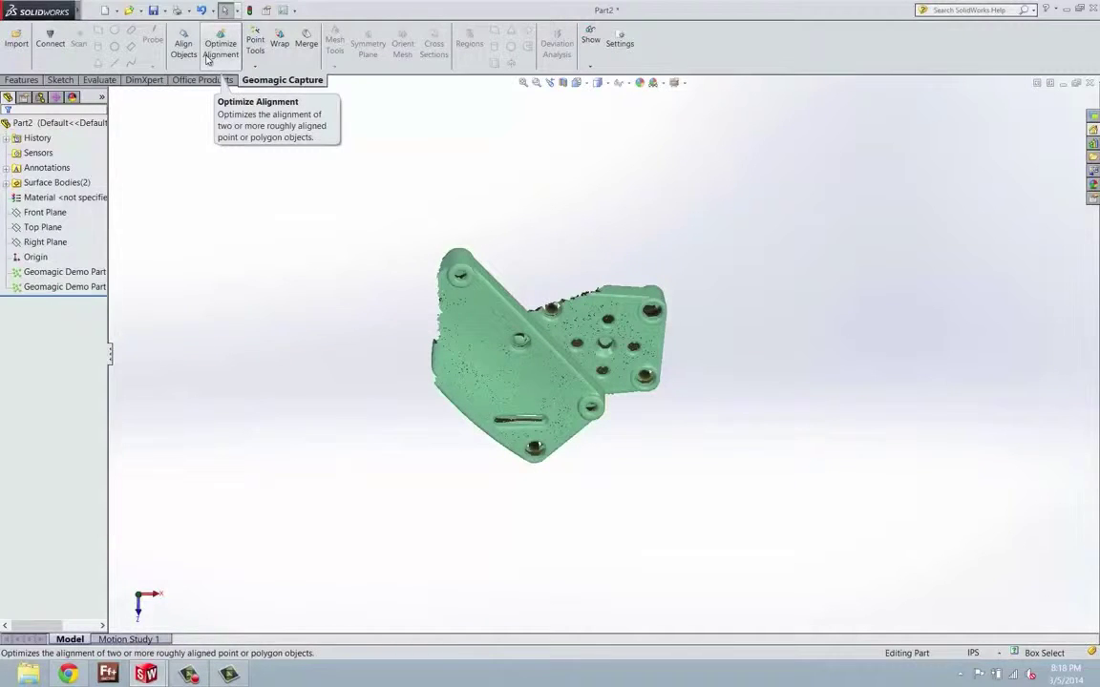
{"action": "middle_click_drag", "start_coordinate": [580, 118], "coordinate": [592, 153]}
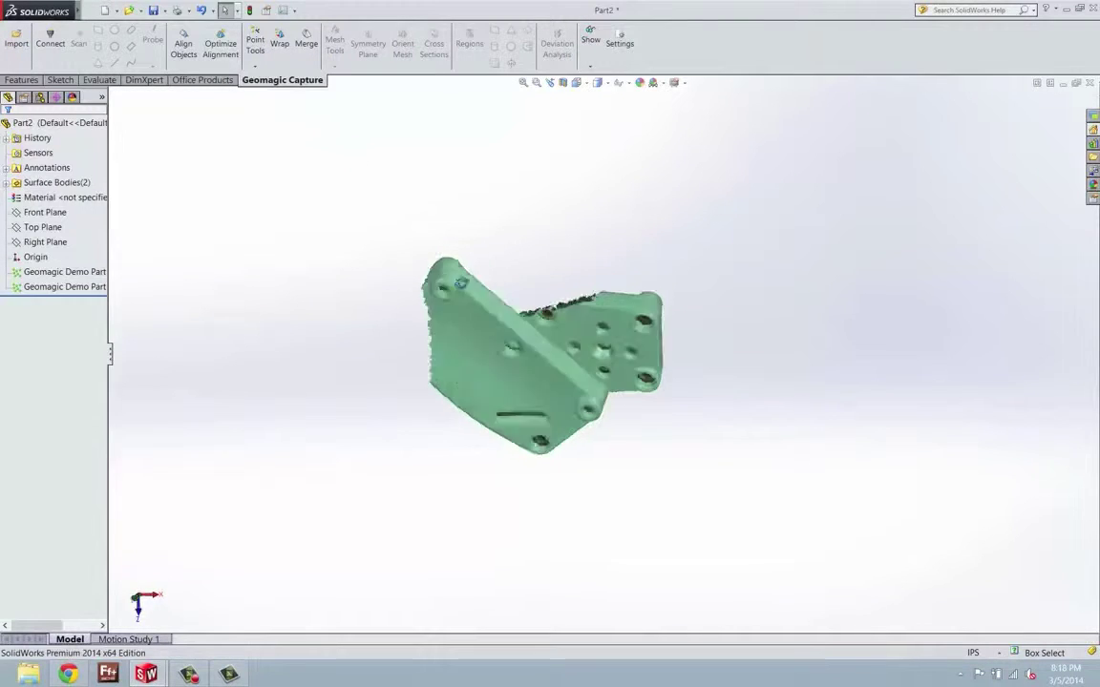
{"action": "middle_click_drag", "start_coordinate": [462, 280], "coordinate": [530, 231]}
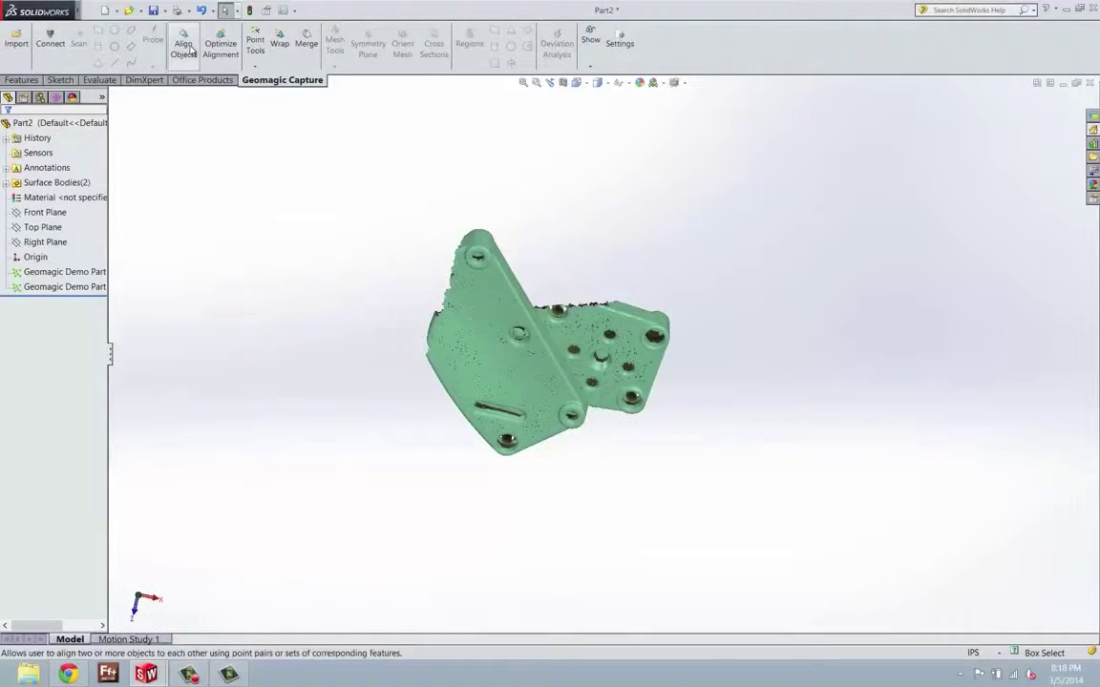
Align Geomagic Demo Part small 2 (moving) to small 1 (fixed) using point pairs
{"action": "left_click", "coordinate": [184, 48]}
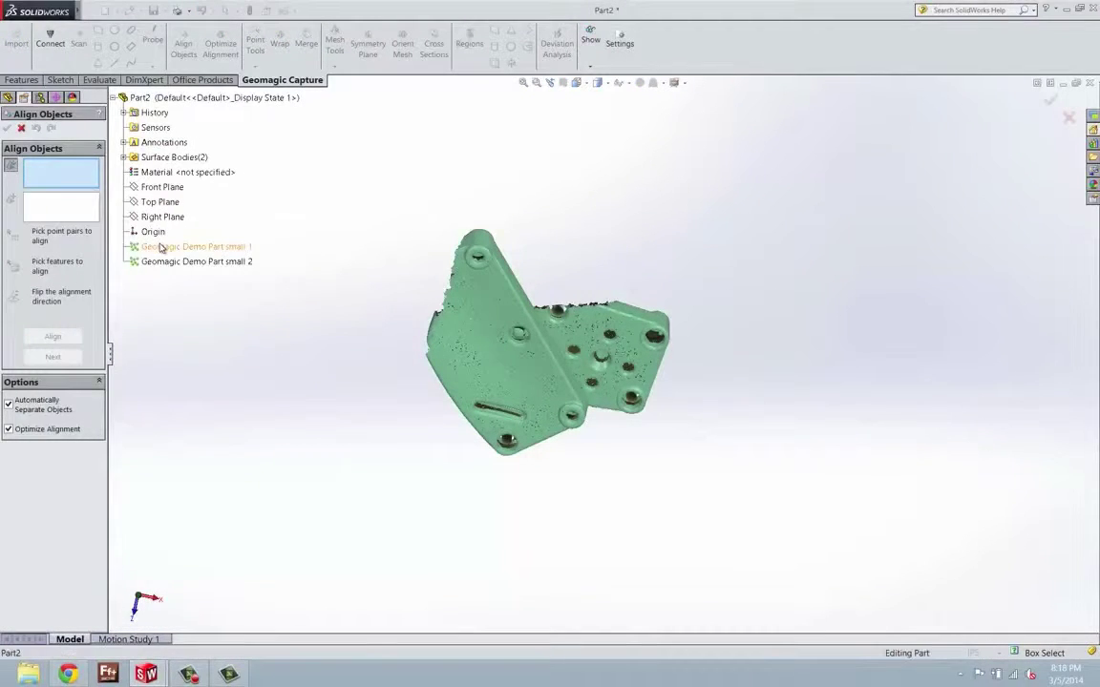
{"action": "left_click", "coordinate": [162, 248]}
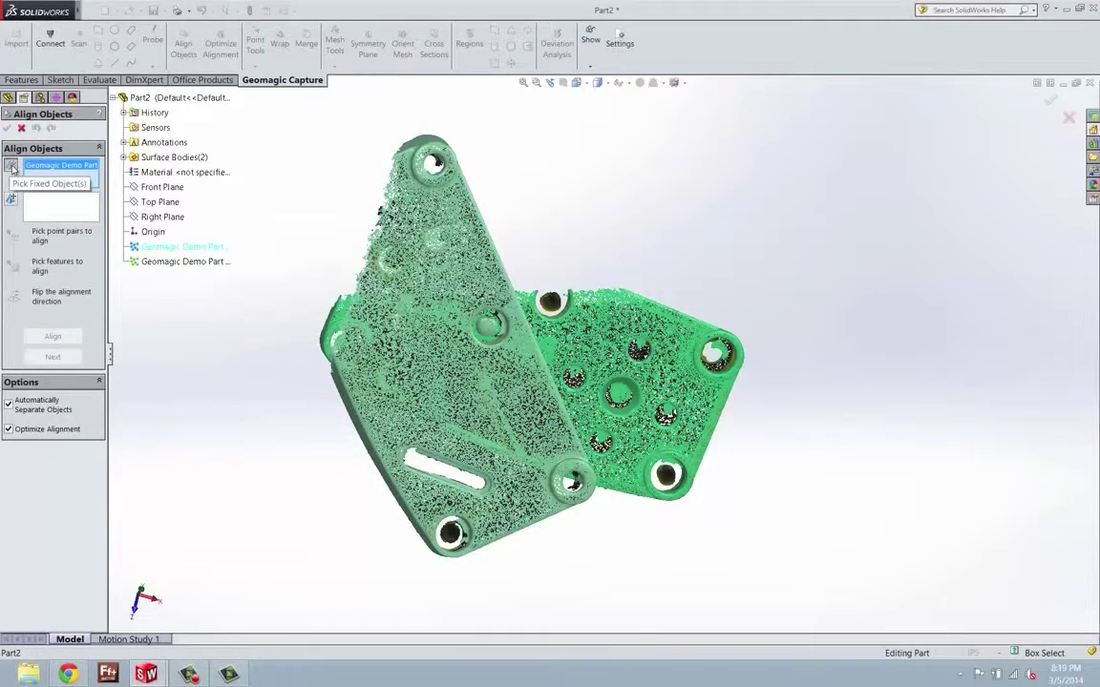
{"action": "left_click", "coordinate": [55, 173]}
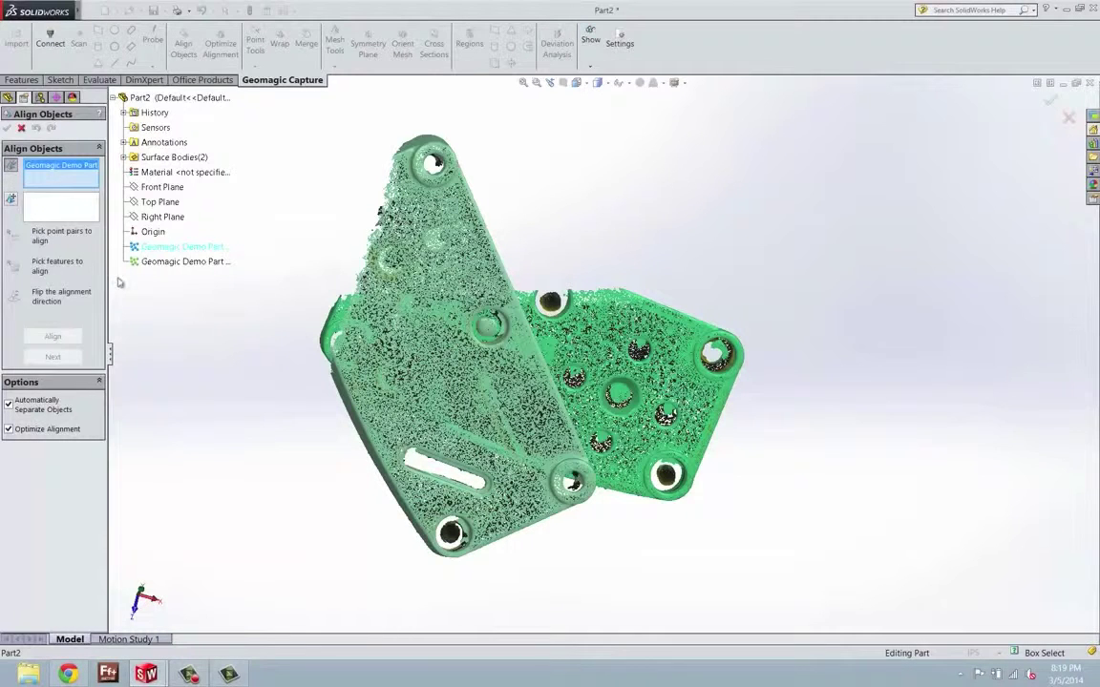
{"action": "left_click", "coordinate": [72, 199]}
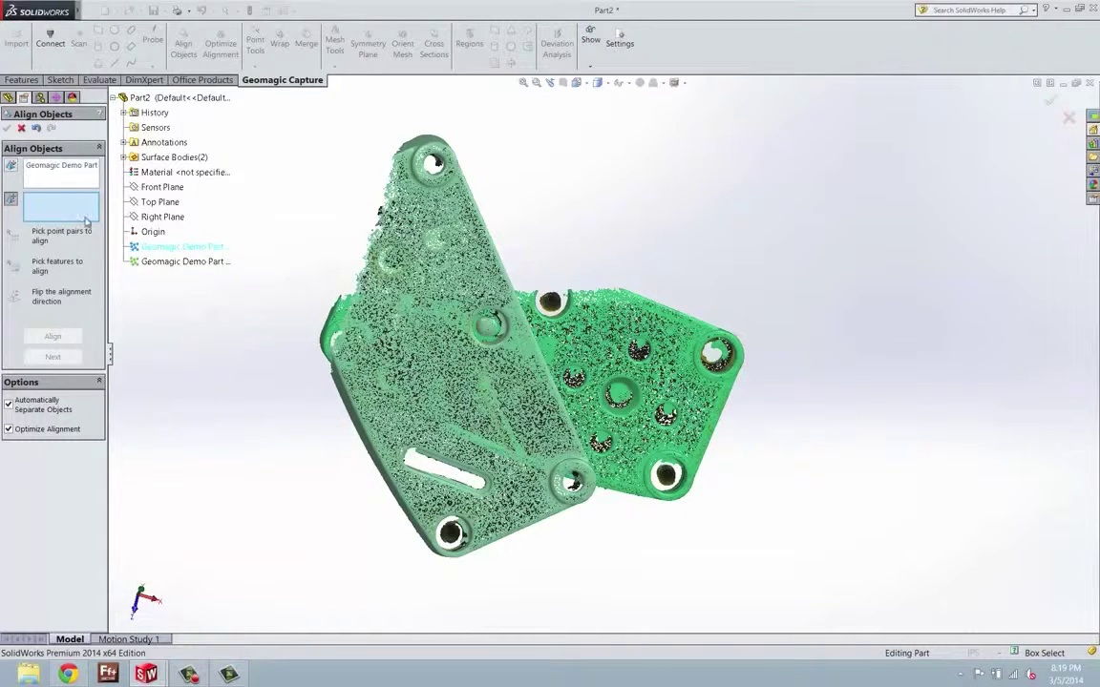
{"action": "left_click", "coordinate": [178, 263]}
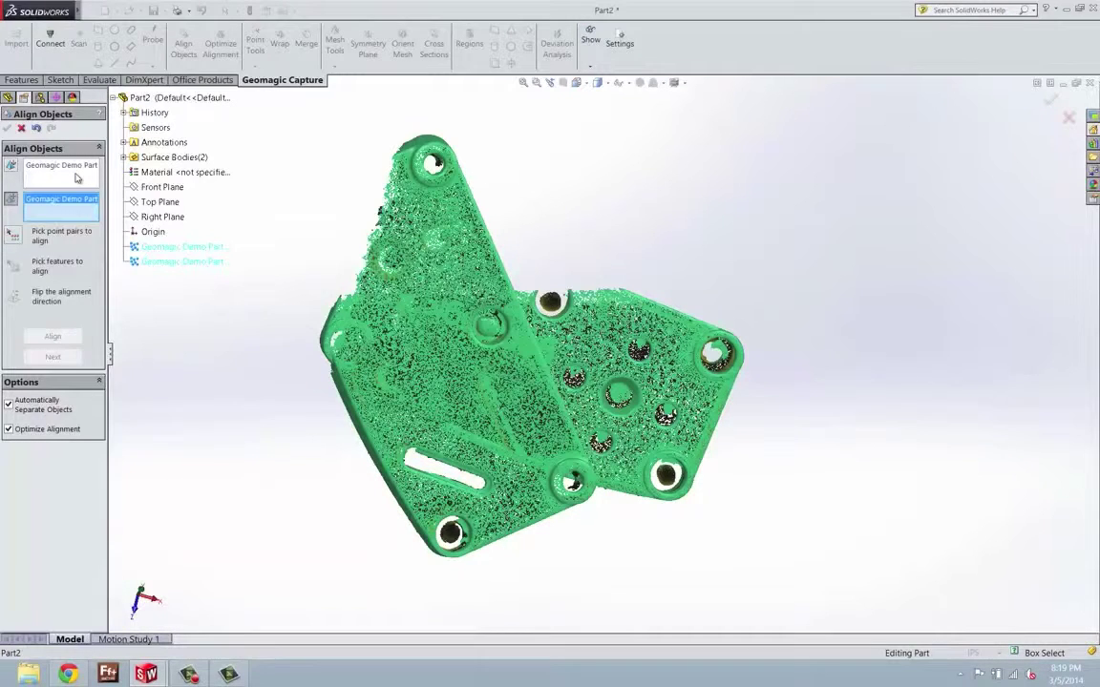
{"action": "left_click", "coordinate": [13, 234]}
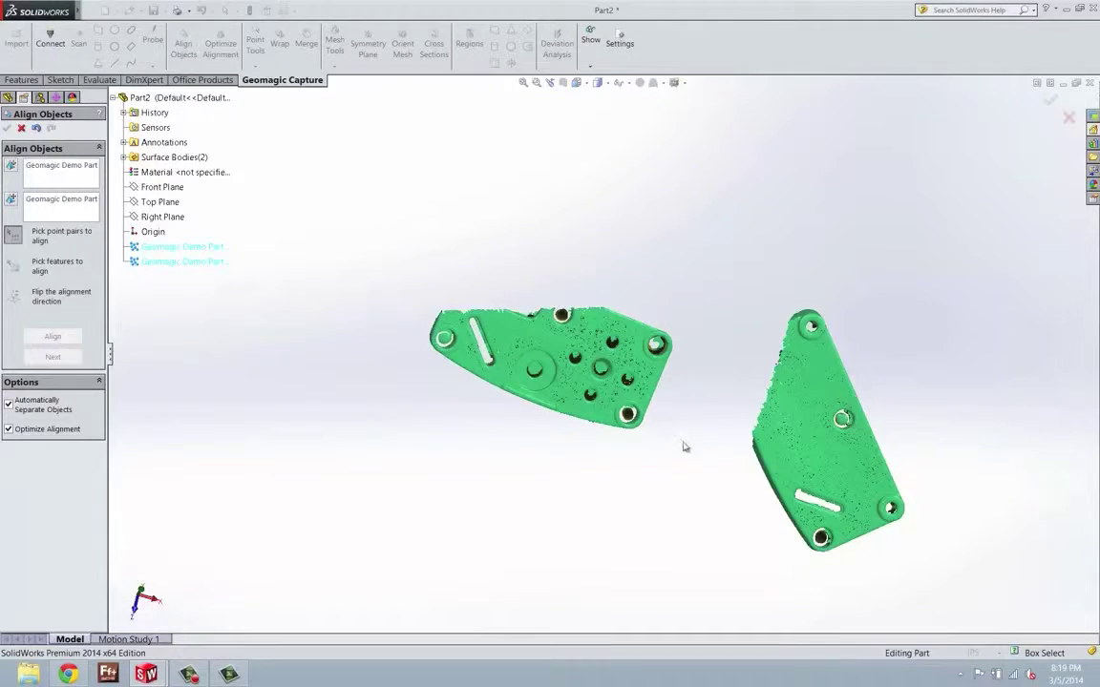
On the first scan, mark points 1–3: slot end, round boss centre, upper-right small hole
{"action": "scroll", "coordinate": [702, 396], "scroll_direction": "down", "scroll_amount": 3}
{"action": "middle_click_drag", "start_coordinate": [701, 396], "coordinate": [695, 331]}
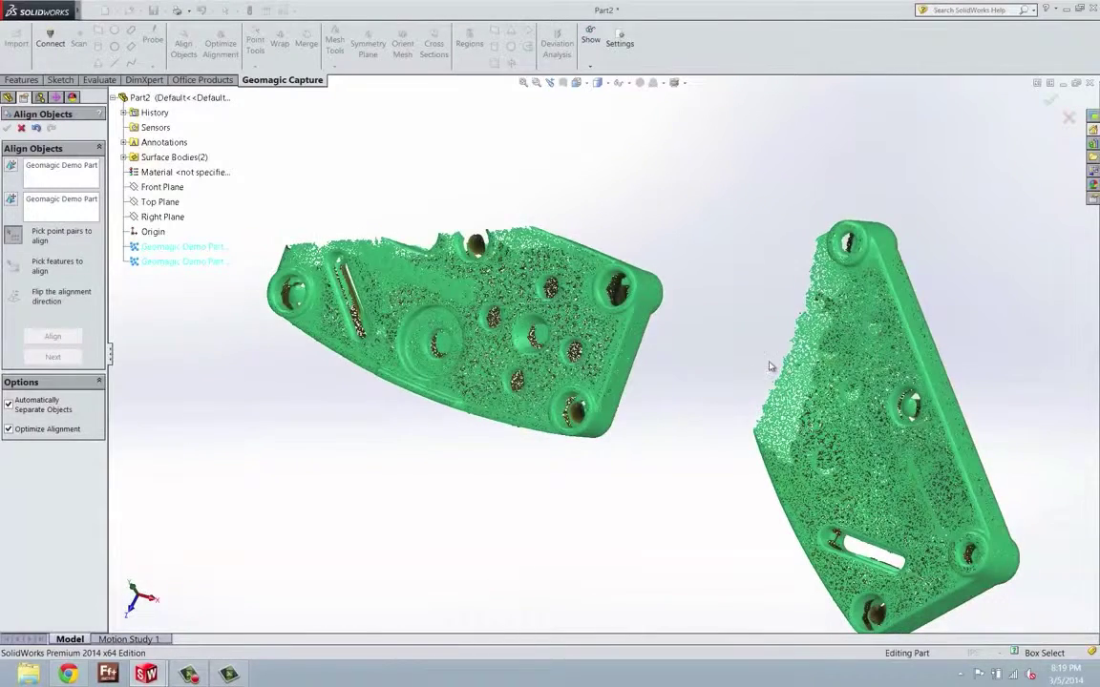
{"action": "scroll", "coordinate": [752, 375], "scroll_direction": "up", "scroll_amount": 3}
{"action": "middle_click_drag", "start_coordinate": [753, 374], "coordinate": [459, 411]}
{"action": "middle_click_drag", "start_coordinate": [755, 410], "coordinate": [926, 365]}
{"action": "scroll", "coordinate": [630, 339], "scroll_direction": "up", "scroll_amount": 5}
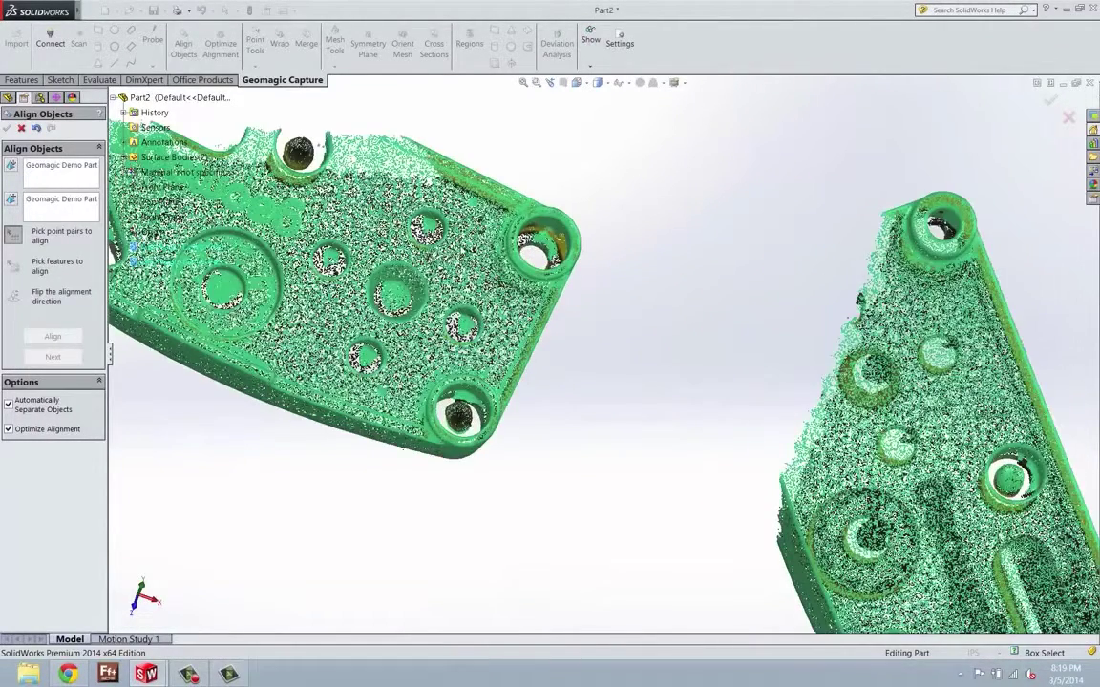
{"action": "scroll", "coordinate": [649, 334], "scroll_direction": "down", "scroll_amount": 3}
{"action": "scroll", "coordinate": [325, 356], "scroll_direction": "down", "scroll_amount": 7}
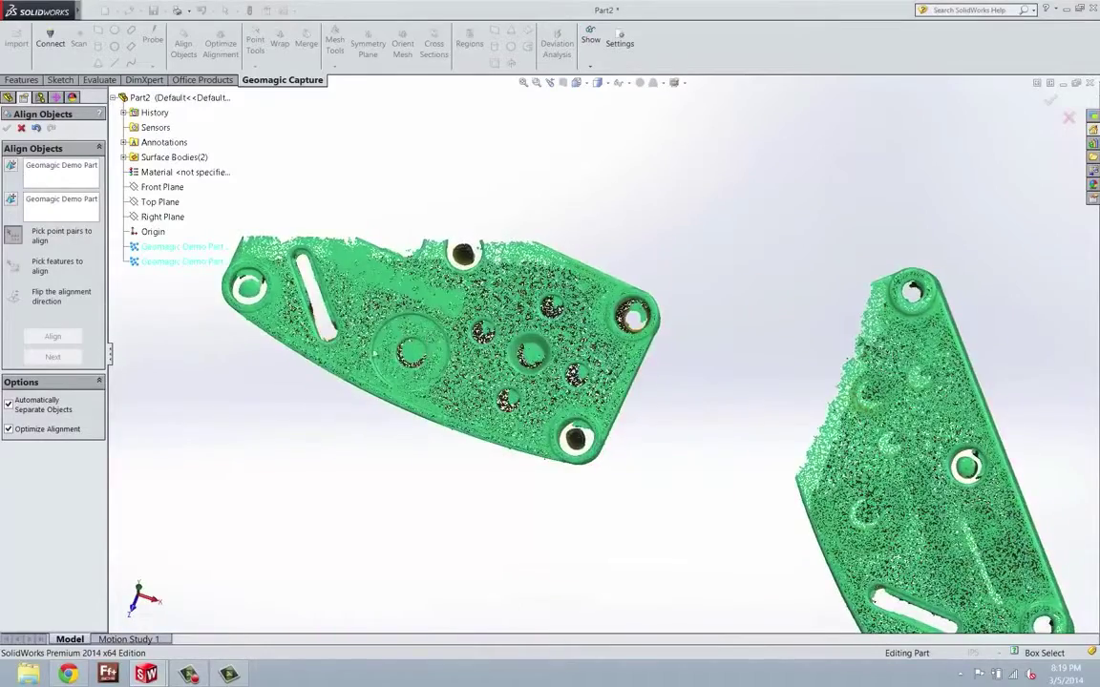
{"action": "scroll", "coordinate": [325, 356], "scroll_direction": "up", "scroll_amount": 6}
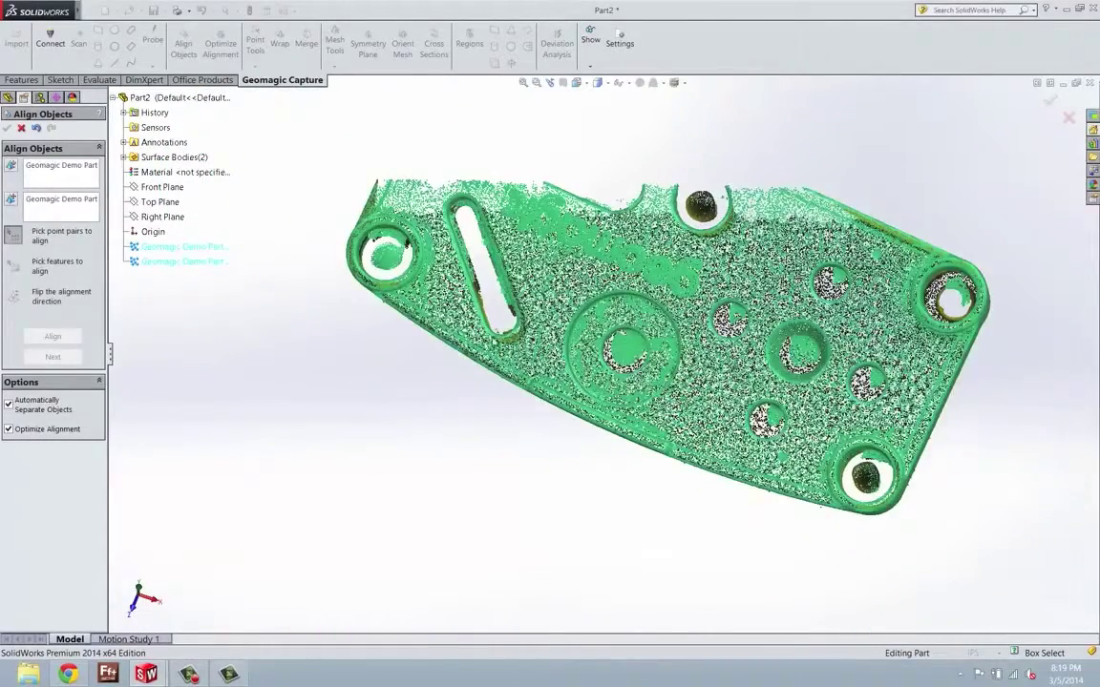
{"action": "scroll", "coordinate": [547, 348], "scroll_direction": "down", "scroll_amount": 2}
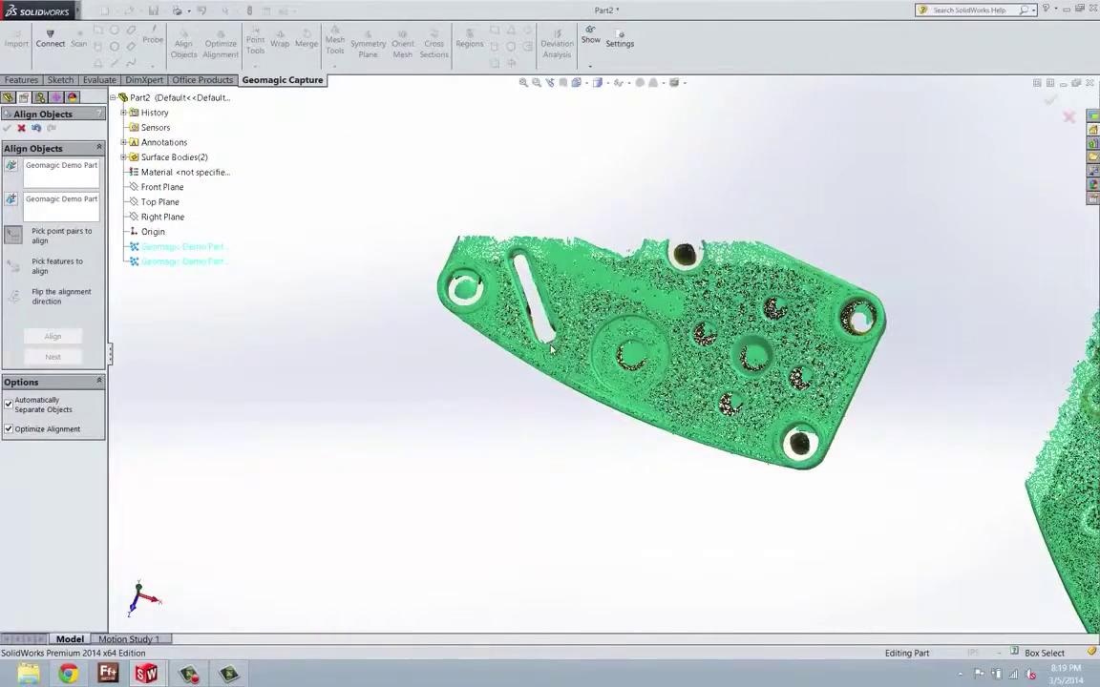
{"action": "left_click", "coordinate": [550, 345]}
{"action": "scroll", "coordinate": [769, 342], "scroll_direction": "down", "scroll_amount": 1}
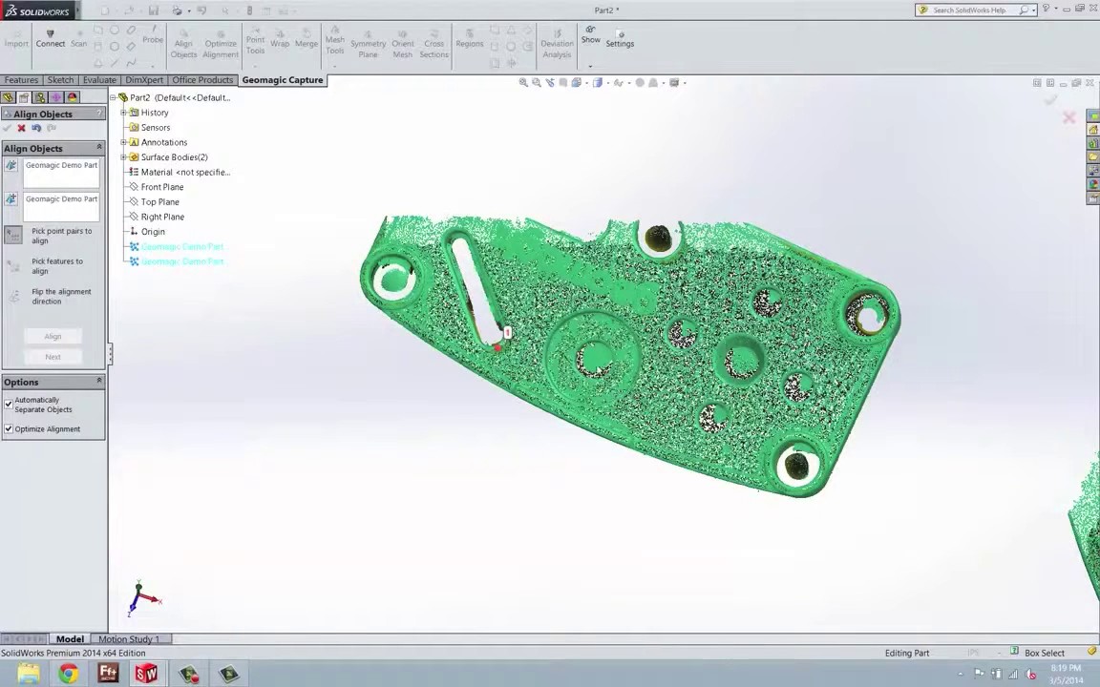
{"action": "left_click", "coordinate": [595, 362]}
{"action": "left_click", "coordinate": [764, 319]}
On the other scan, mark matching points 1–3 at the slot end, round boss and small hole
{"action": "scroll", "coordinate": [799, 292], "scroll_direction": "down", "scroll_amount": 3}
{"action": "middle_click_drag", "start_coordinate": [799, 292], "coordinate": [890, 415]}
{"action": "scroll", "coordinate": [820, 432], "scroll_direction": "down", "scroll_amount": 2}
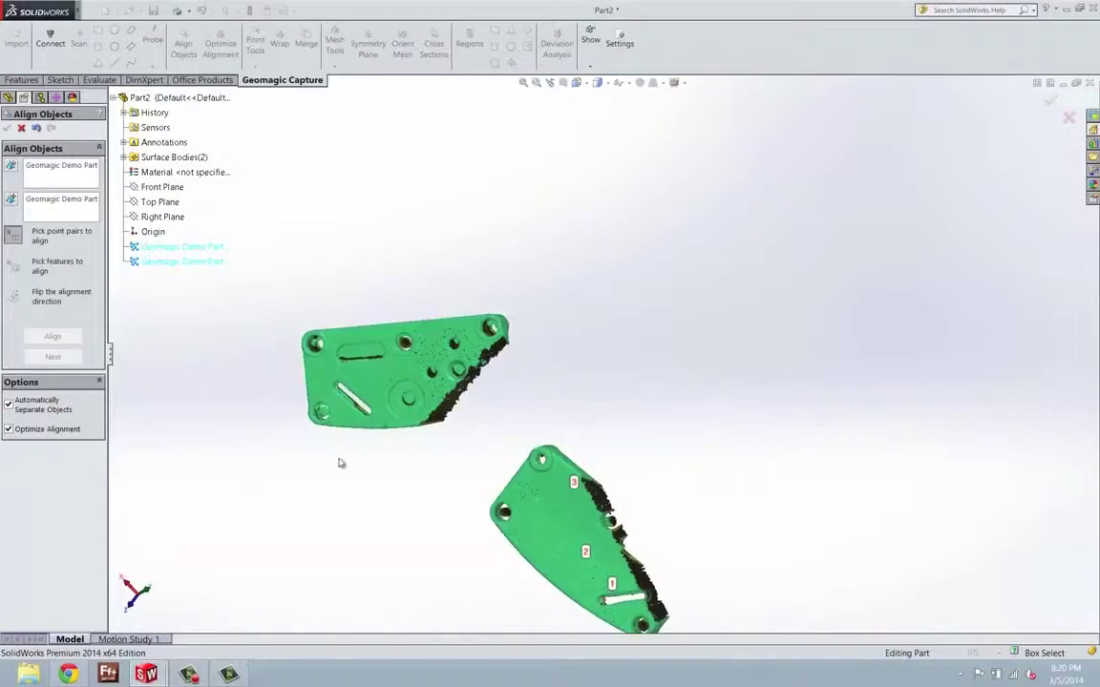
{"action": "scroll", "coordinate": [339, 461], "scroll_direction": "down", "scroll_amount": 5}
{"action": "middle_click_drag", "start_coordinate": [546, 204], "coordinate": [392, 442]}
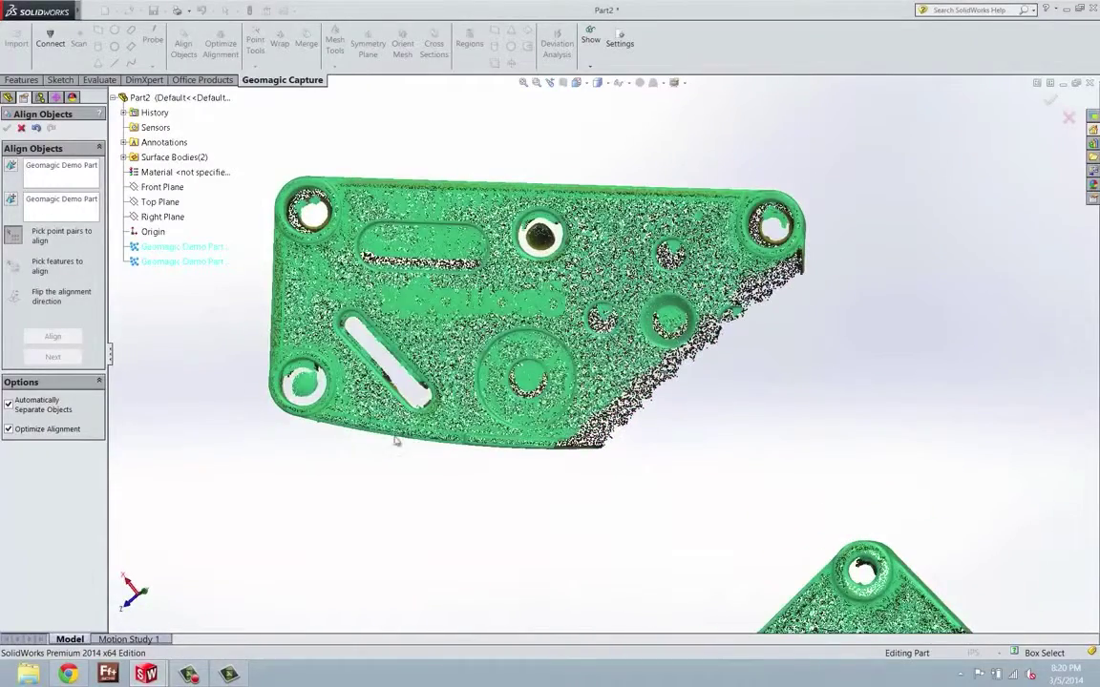
{"action": "left_click", "coordinate": [433, 407]}
{"action": "left_click", "coordinate": [531, 379]}
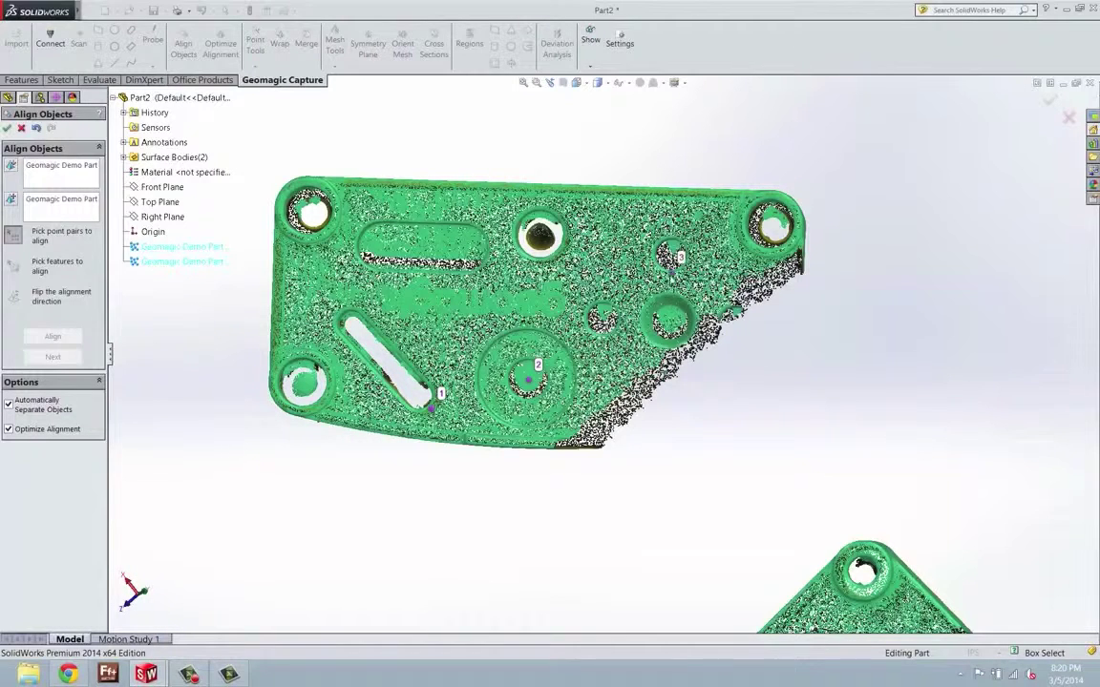
{"action": "left_click", "coordinate": [603, 256]}
{"action": "scroll", "coordinate": [602, 258], "scroll_direction": "down", "scroll_amount": 3}
{"action": "middle_click_drag", "start_coordinate": [601, 258], "coordinate": [603, 306]}
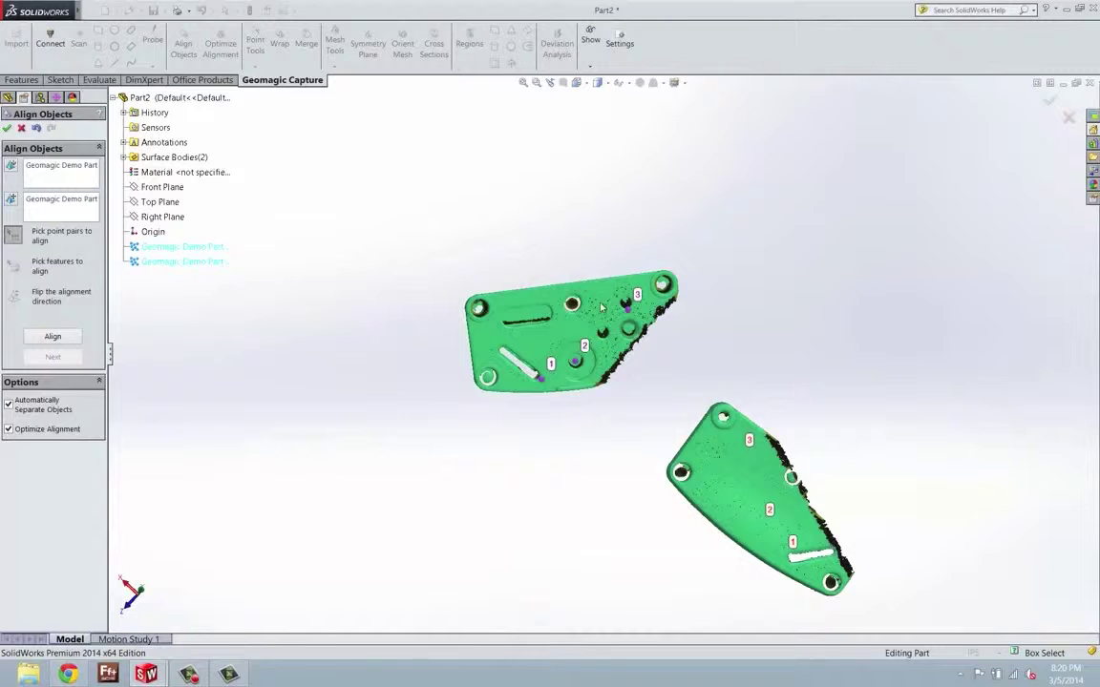
Align the scans by their three point pairs, check the overlap, and accept the result
{"action": "left_click", "coordinate": [55, 336]}
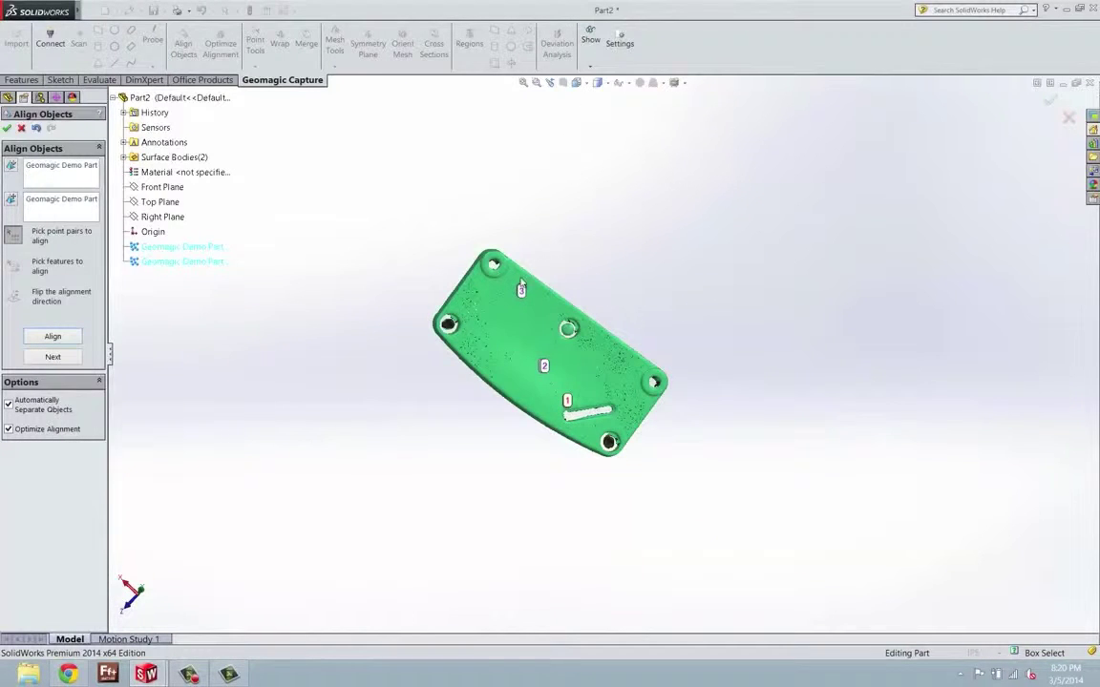
{"action": "middle_click_drag", "start_coordinate": [472, 256], "coordinate": [626, 311]}
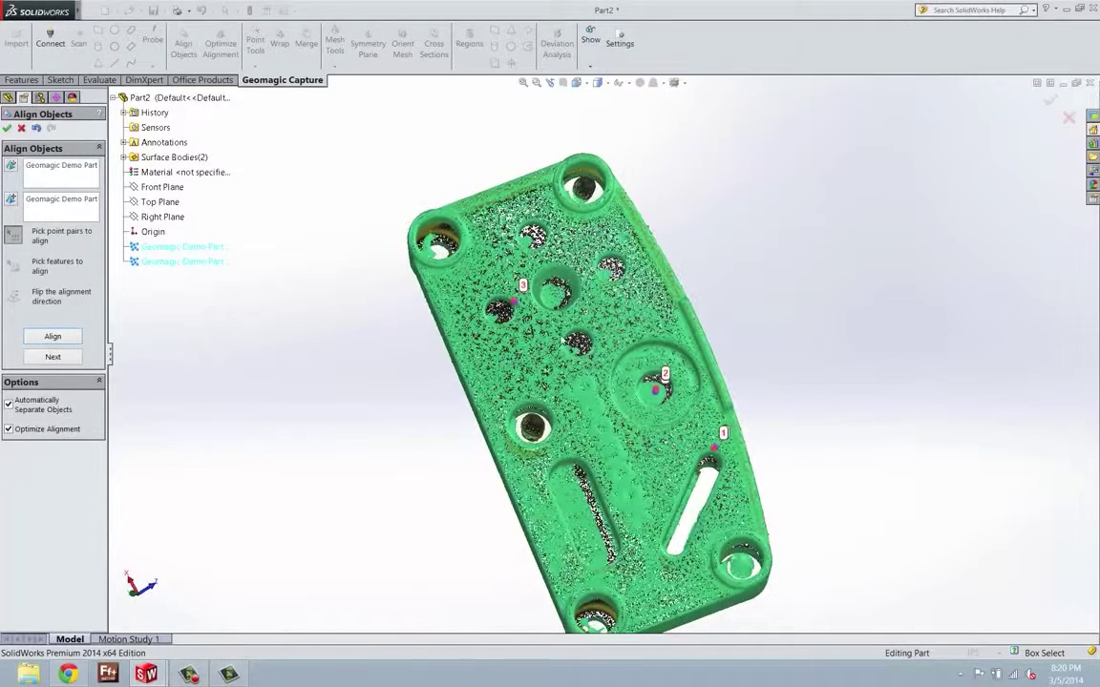
{"action": "scroll", "coordinate": [626, 311], "scroll_direction": "up", "scroll_amount": 3}
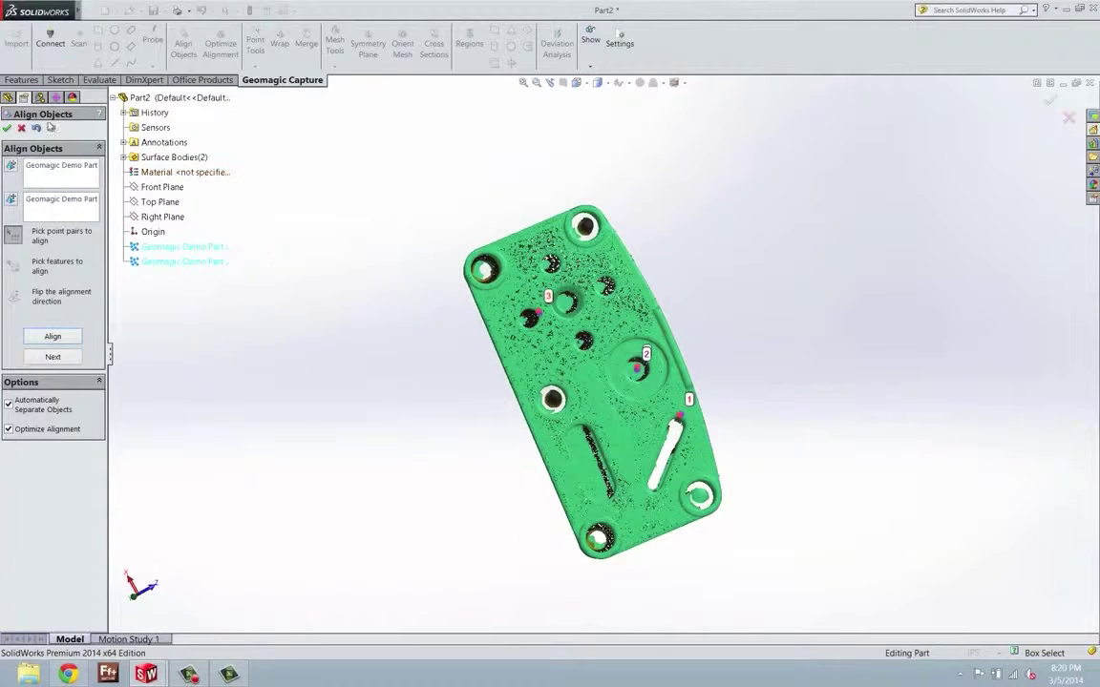
{"action": "left_click", "coordinate": [9, 129]}
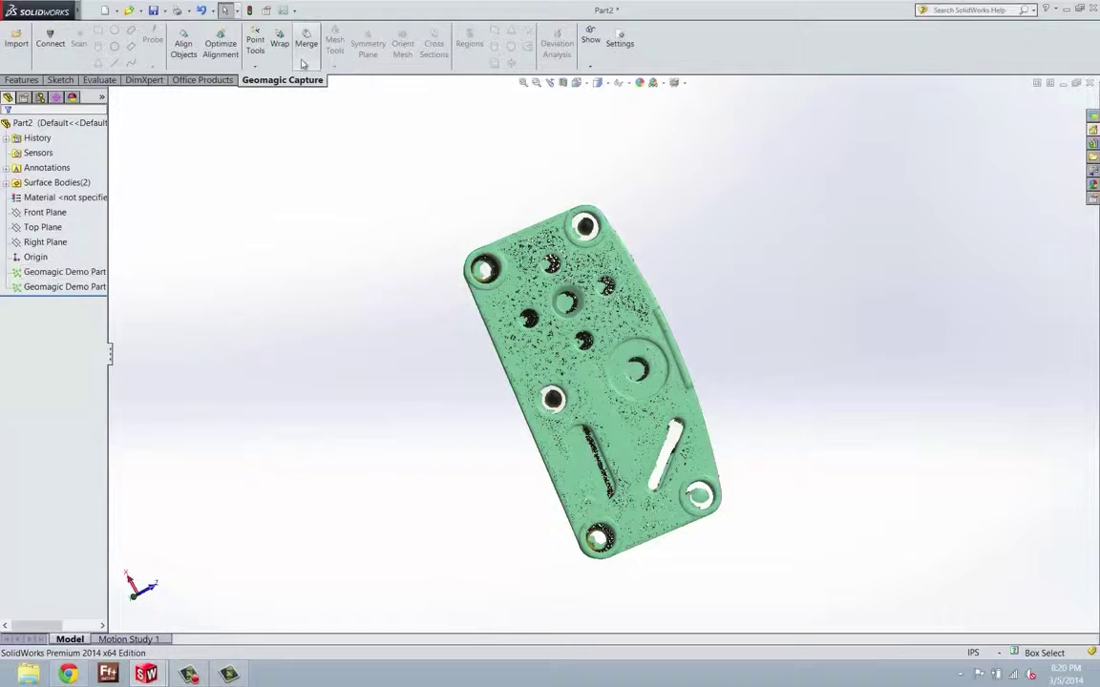
Select both Geomagic Demo Part scans in the feature tree
{"action": "left_click", "coordinate": [38, 244]}
{"action": "key", "text": "Escape"}
{"action": "left_click", "coordinate": [44, 273]}
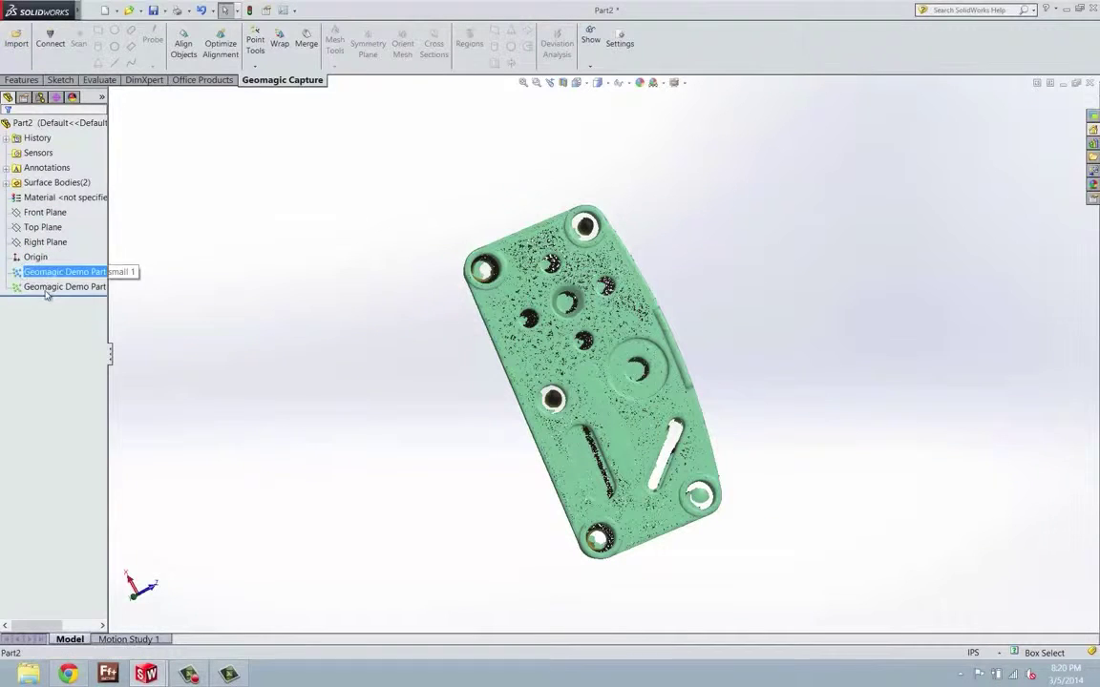
{"action": "left_click", "coordinate": [44, 286], "text": "ctrl"}
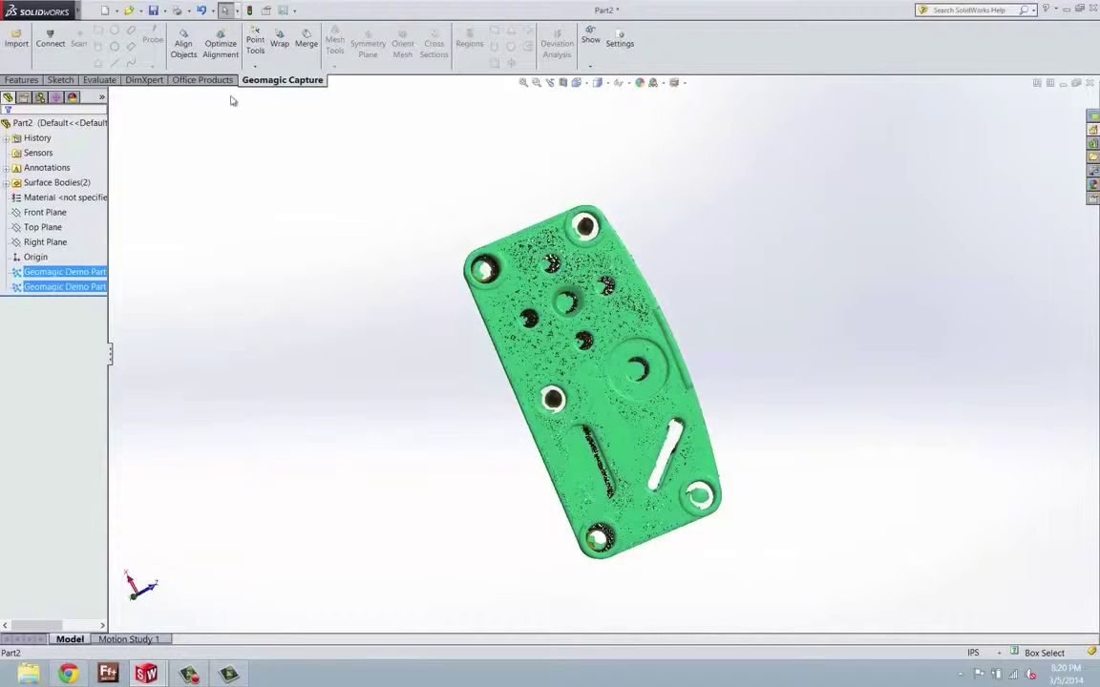
Set up Merge with Mesh output, 1000000 max triangles, Remove Overlap and 25-edge hole limit
{"action": "left_click", "coordinate": [307, 45]}
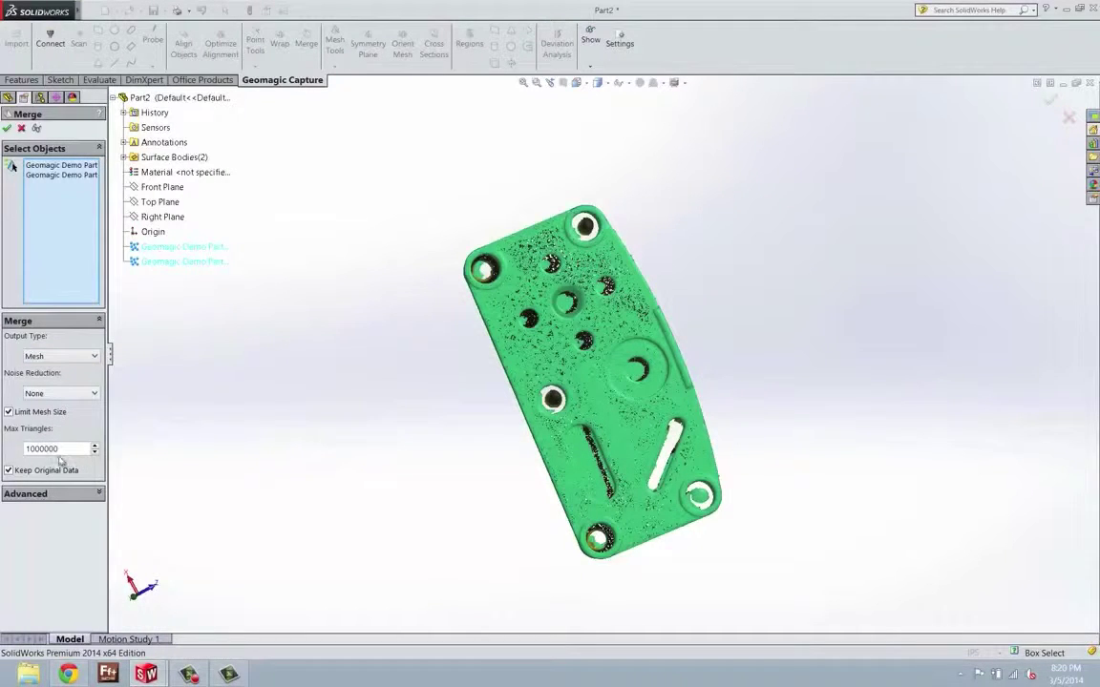
{"action": "left_click", "coordinate": [96, 492]}
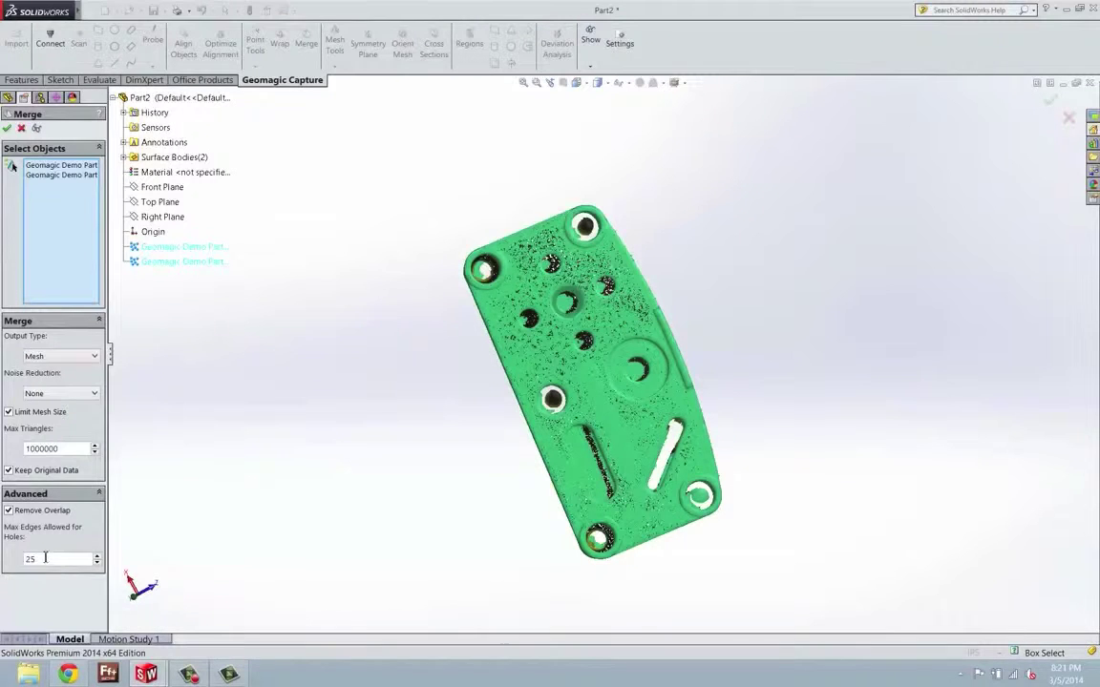
{"action": "middle_click_drag", "start_coordinate": [307, 355], "coordinate": [459, 211]}
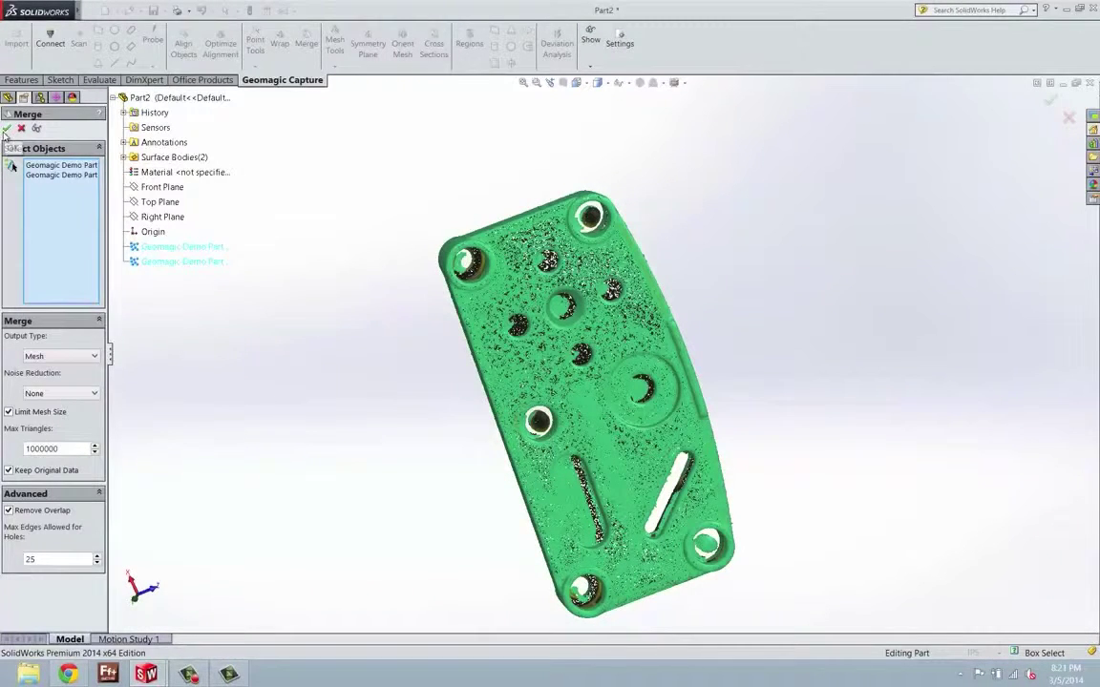
Confirm the merge into a single blue Mesh and orbit to inspect it edge-on
{"action": "left_click", "coordinate": [7, 130]}
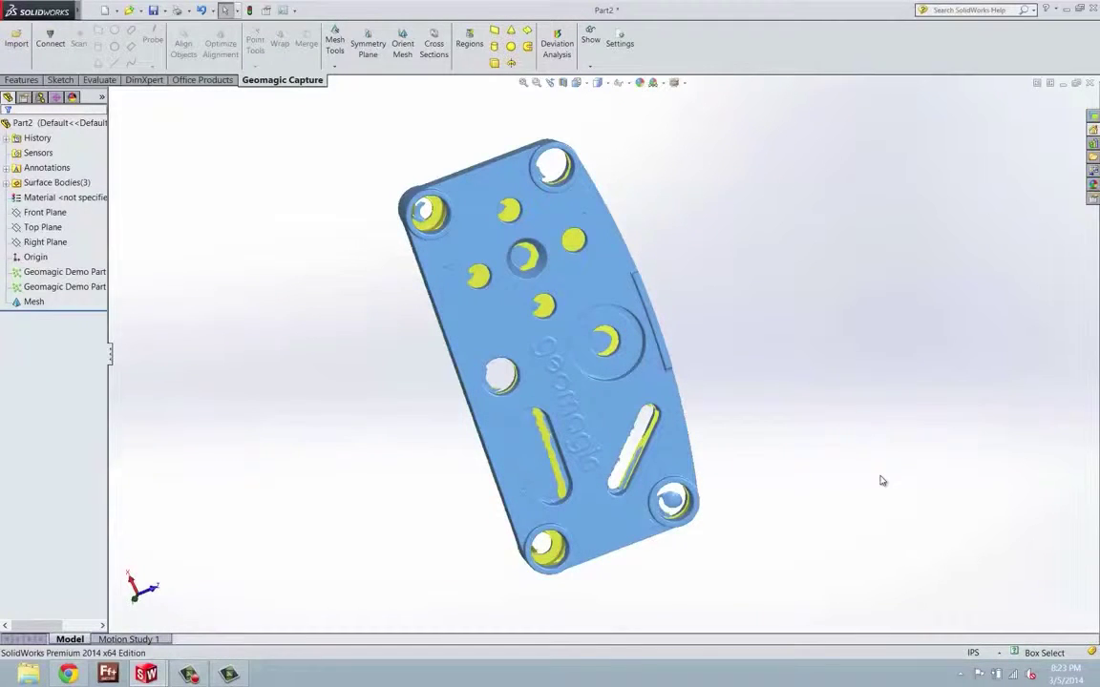
{"action": "middle_click_drag", "start_coordinate": [707, 291], "coordinate": [589, 195]}
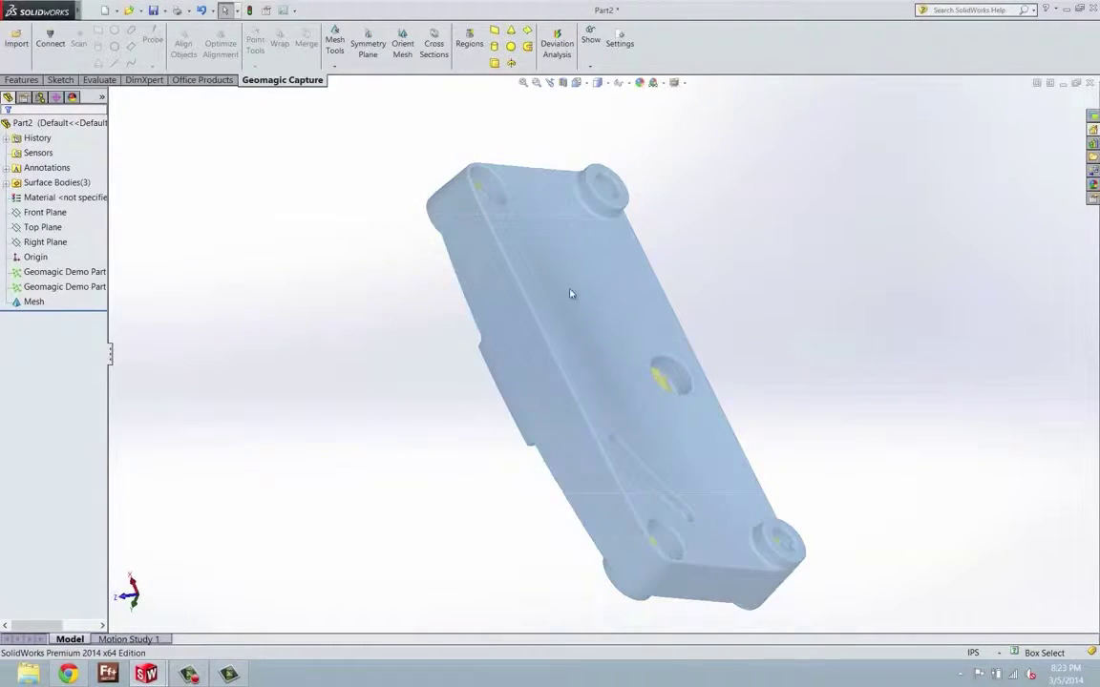
{"action": "middle_click_drag", "start_coordinate": [365, 169], "coordinate": [500, 266]}
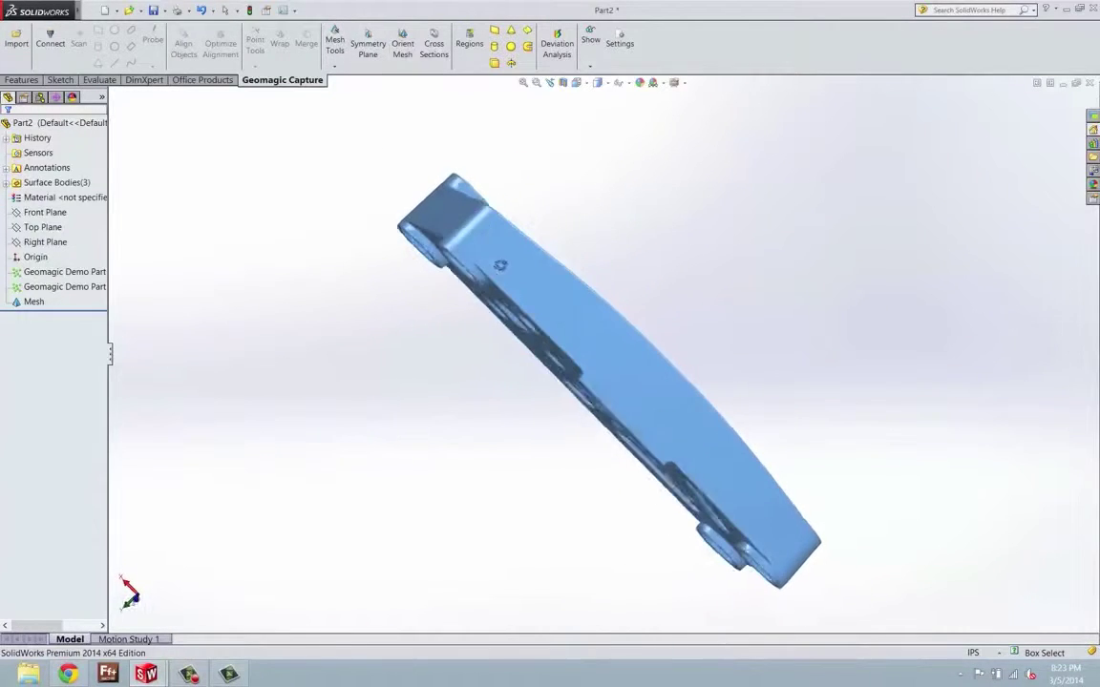
{"action": "left_click", "coordinate": [335, 47]}
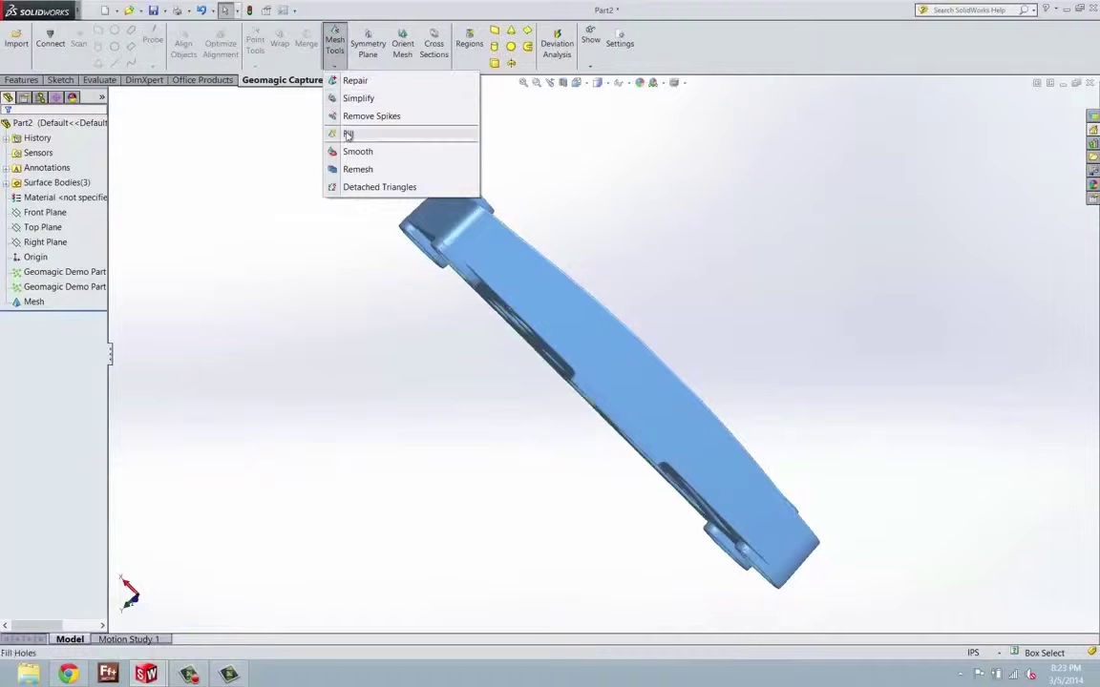
{"action": "left_click", "coordinate": [337, 65]}
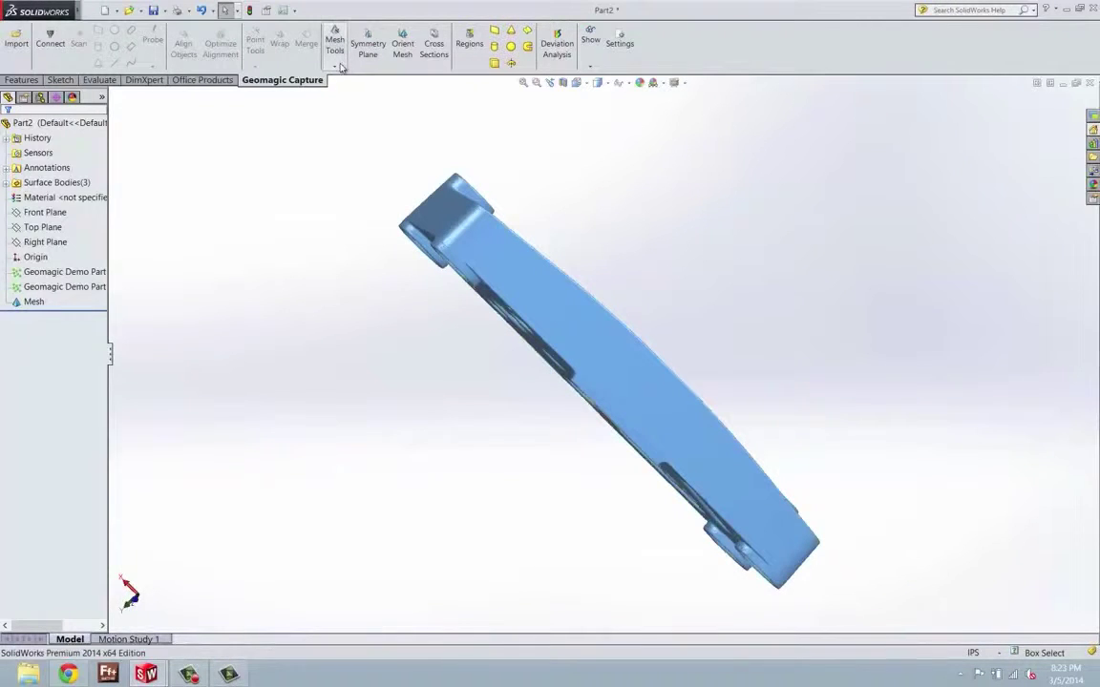
{"action": "left_click", "coordinate": [337, 65]}
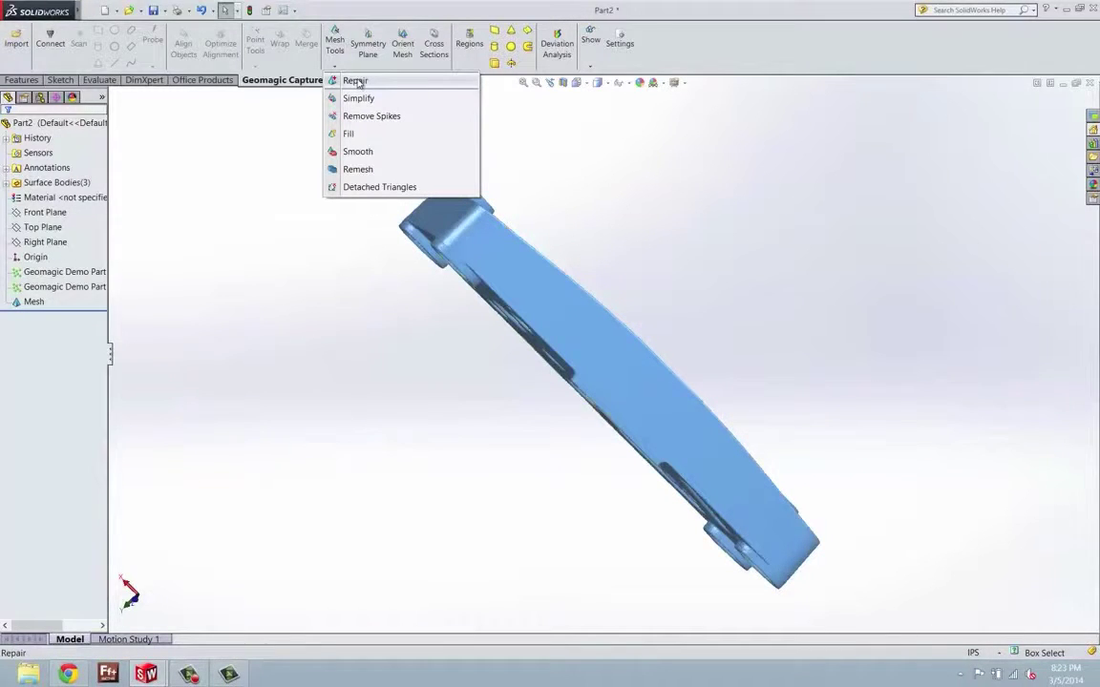
{"action": "left_click", "coordinate": [337, 59]}
{"action": "left_click", "coordinate": [340, 61]}
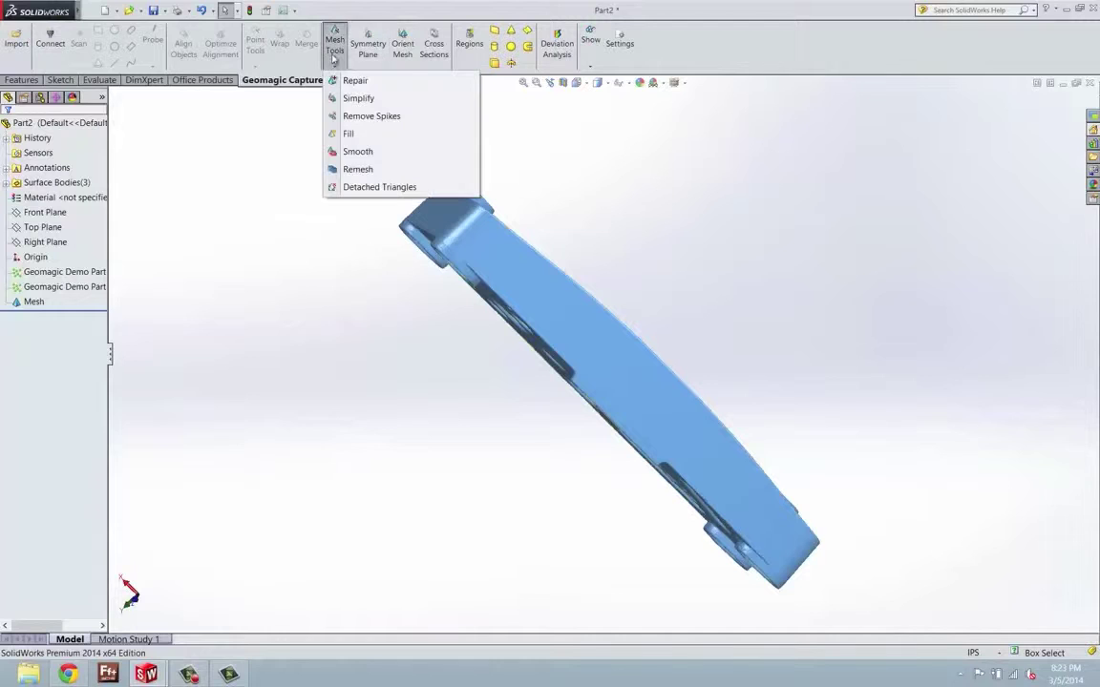
{"action": "left_click", "coordinate": [334, 65]}
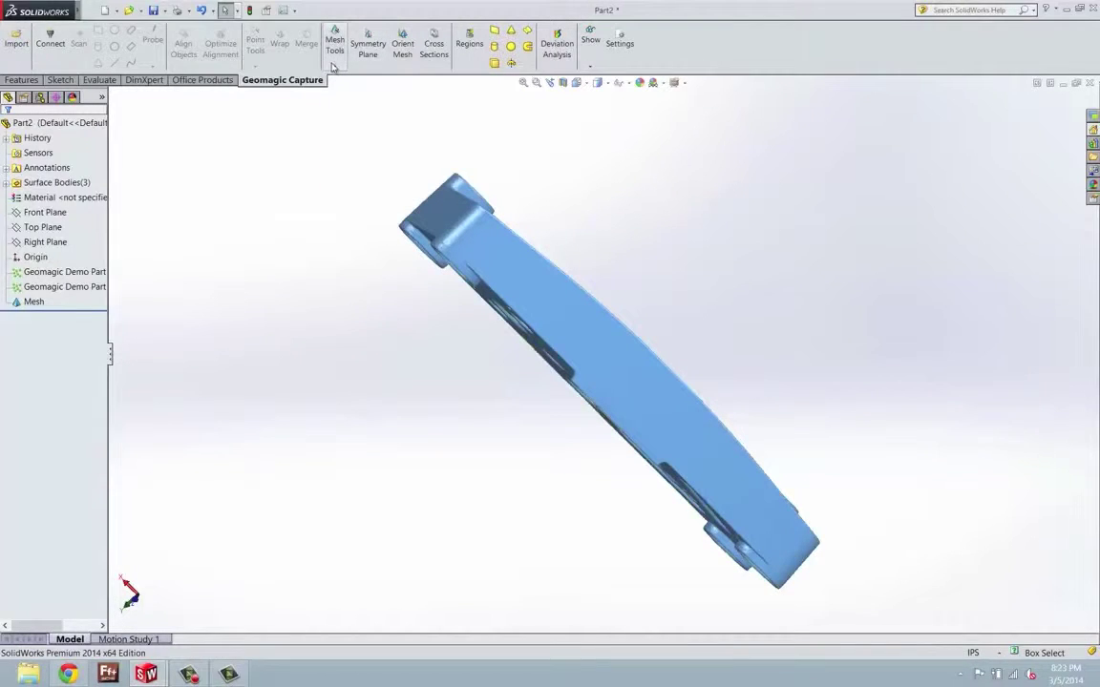
{"action": "left_click", "coordinate": [333, 67]}
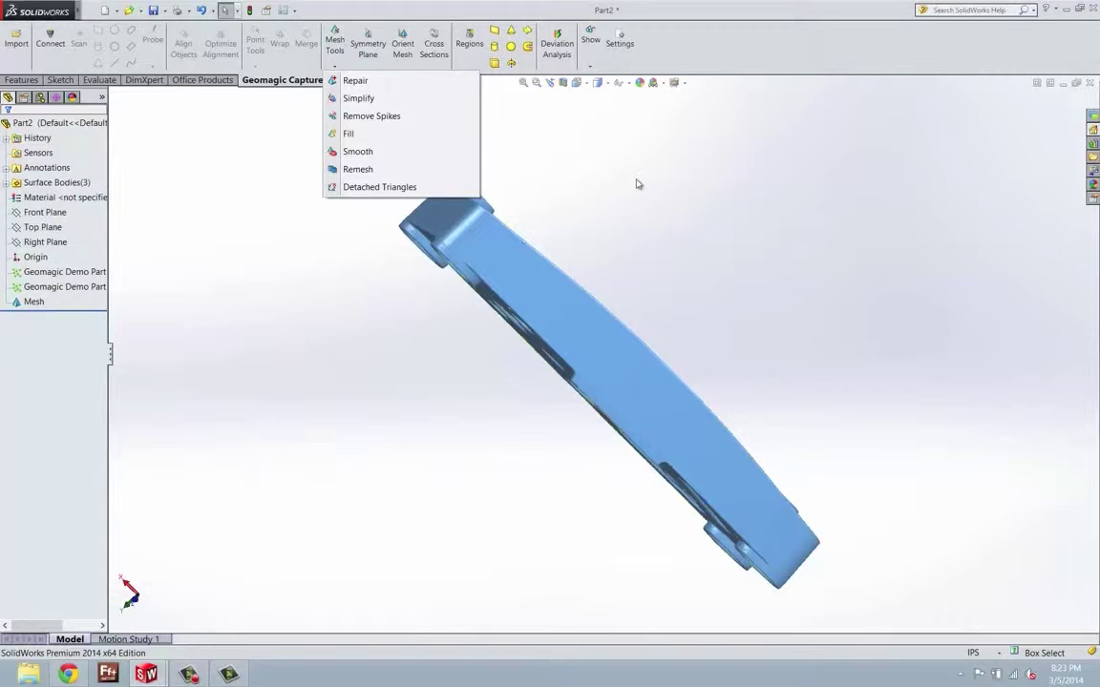
{"action": "left_click", "coordinate": [576, 166]}
{"action": "middle_click_drag", "start_coordinate": [572, 231], "coordinate": [549, 206]}
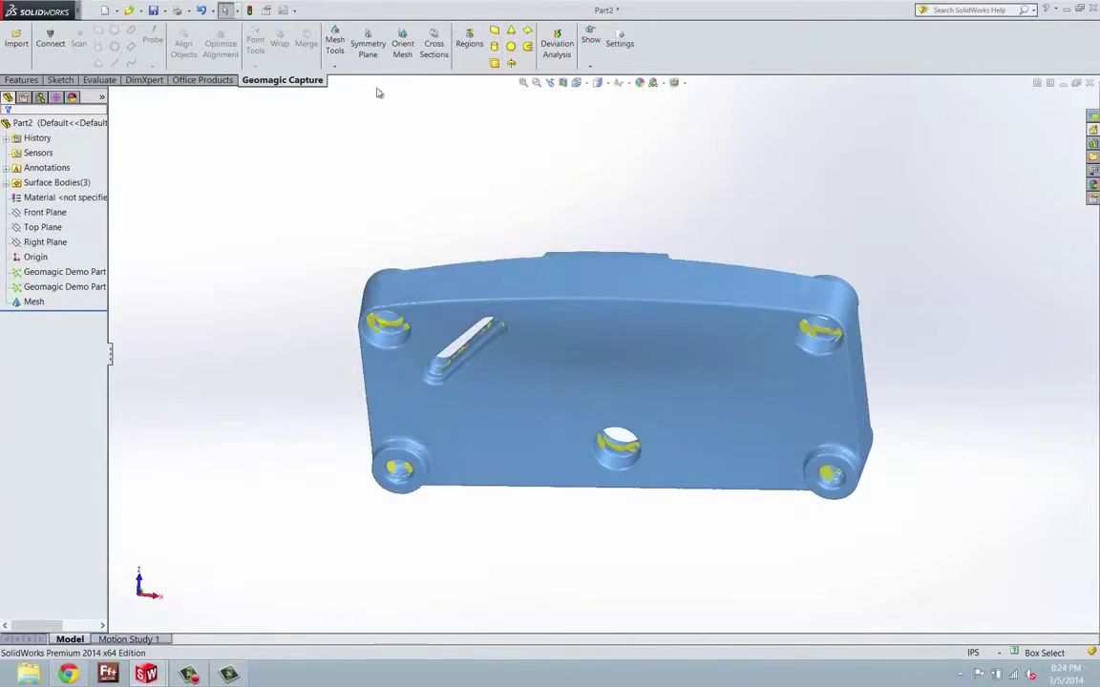